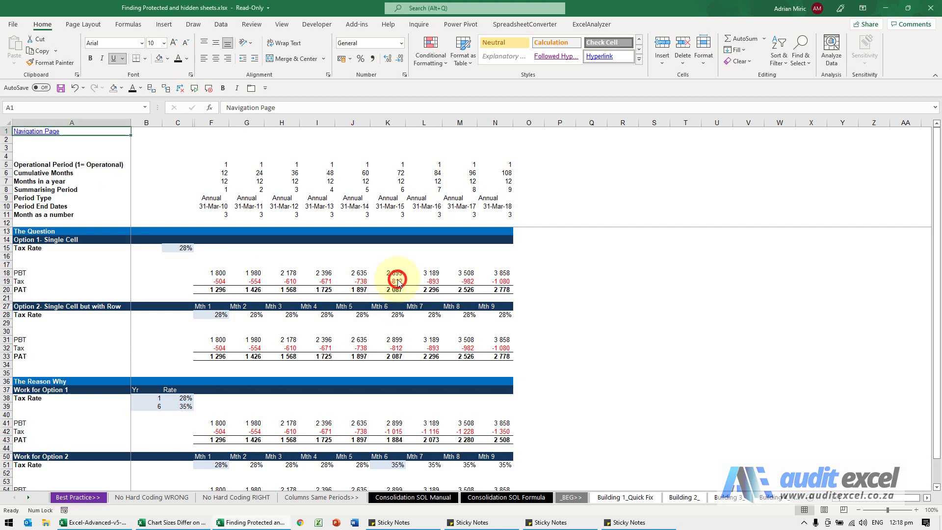
Check the 10% growth formula in cell K18, then select the empty cell L16.
click(395, 273)
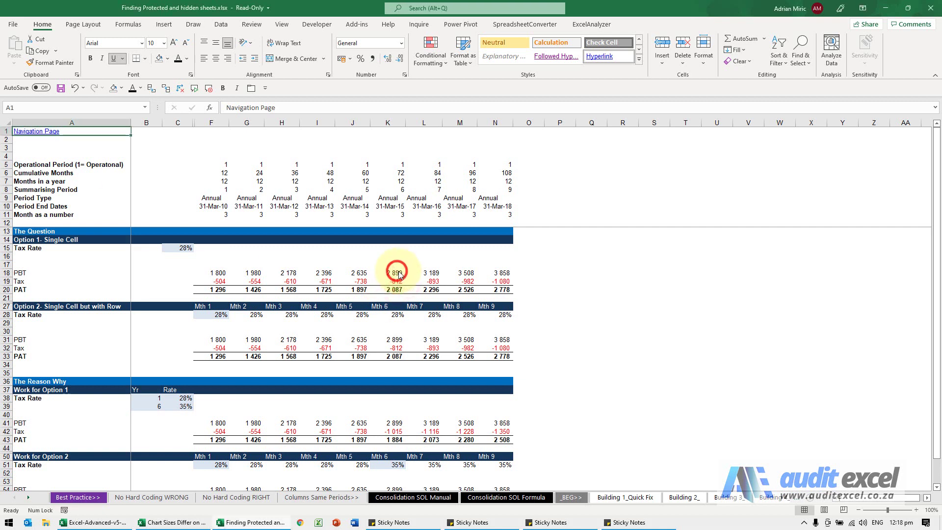
click(432, 257)
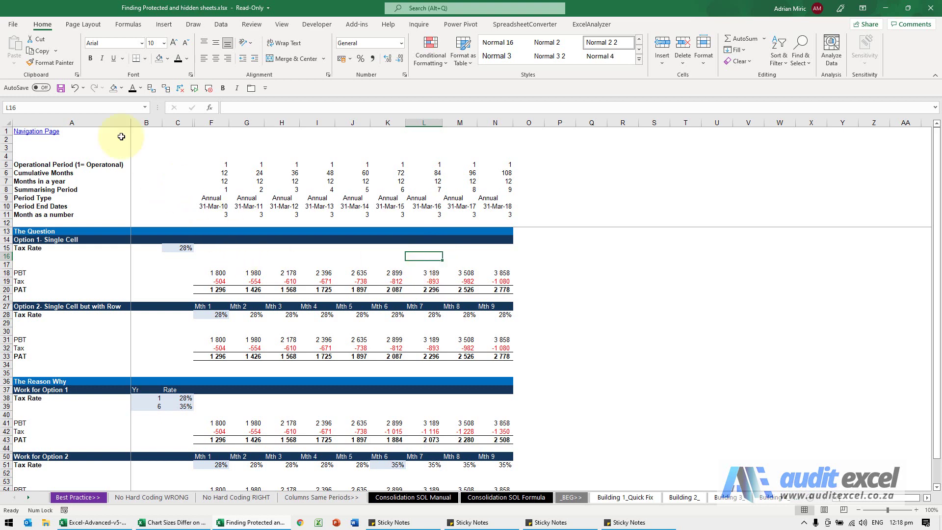
Run Inspect Document from File > Info, save when prompted, and dismiss the protected-sheets warning.
click(14, 25)
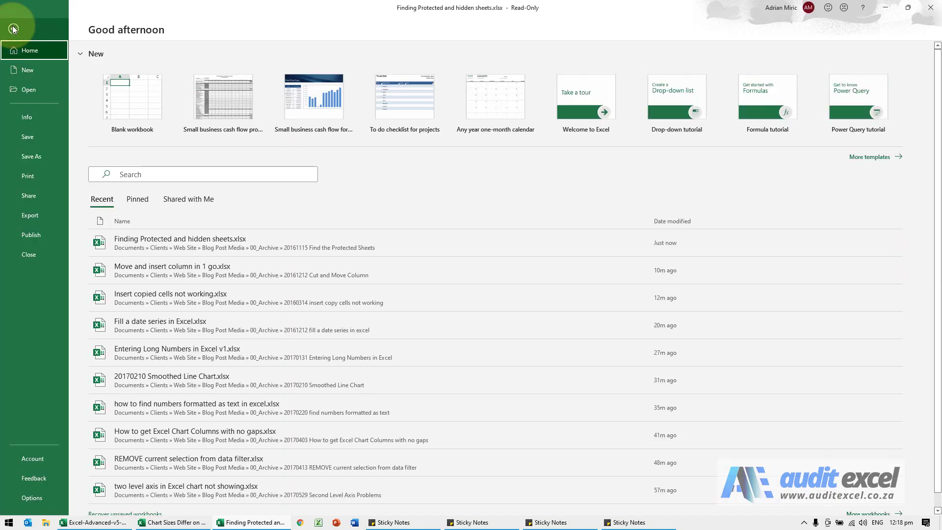
click(29, 116)
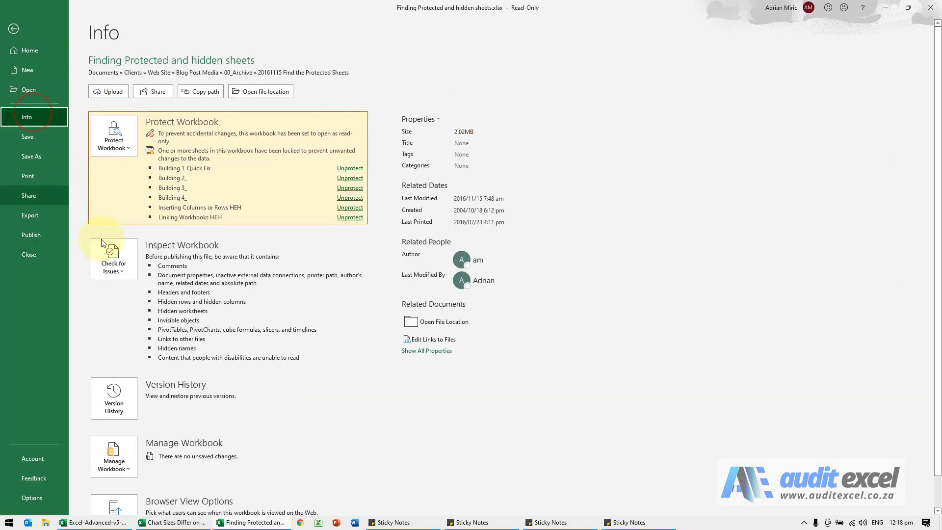
click(112, 258)
click(135, 291)
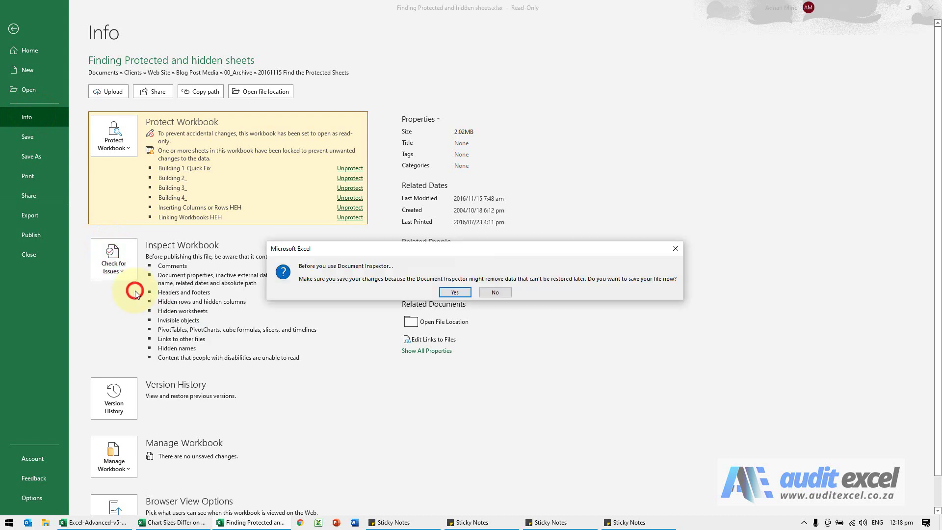
click(506, 294)
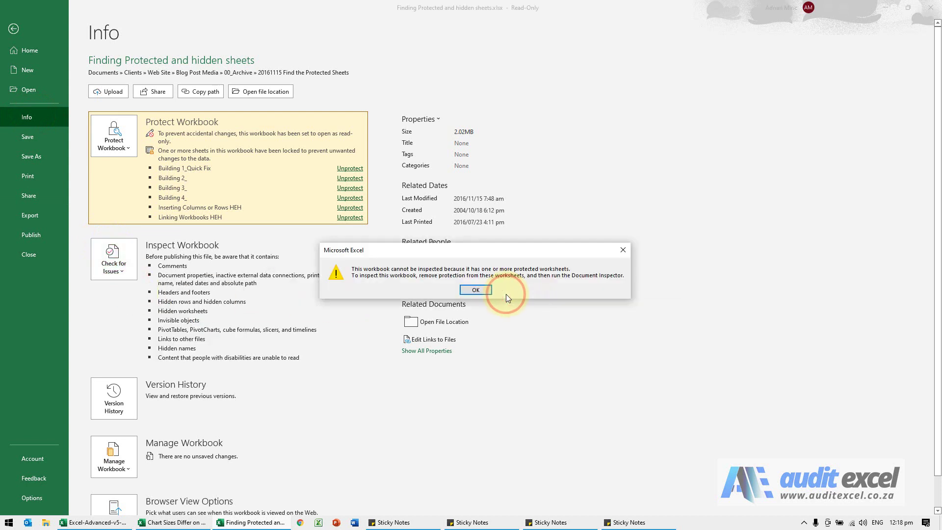
click(479, 289)
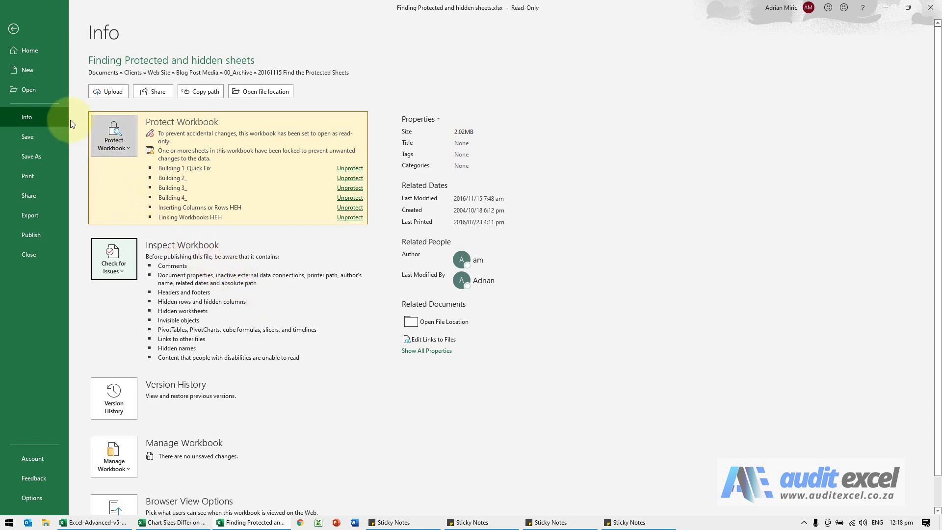
Reopen File > Info, unprotect the Building 1_Quick Fix sheet, and go back to the worksheet.
click(14, 29)
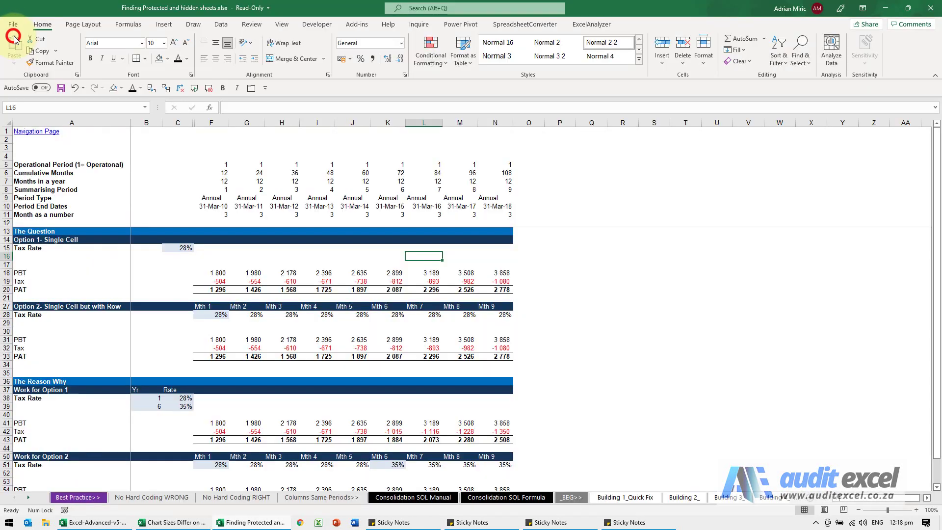
click(13, 25)
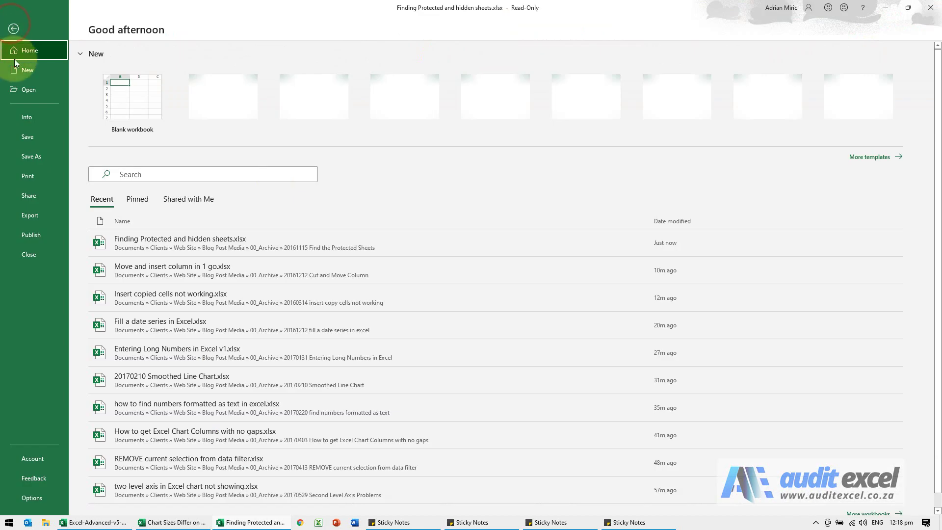
click(32, 117)
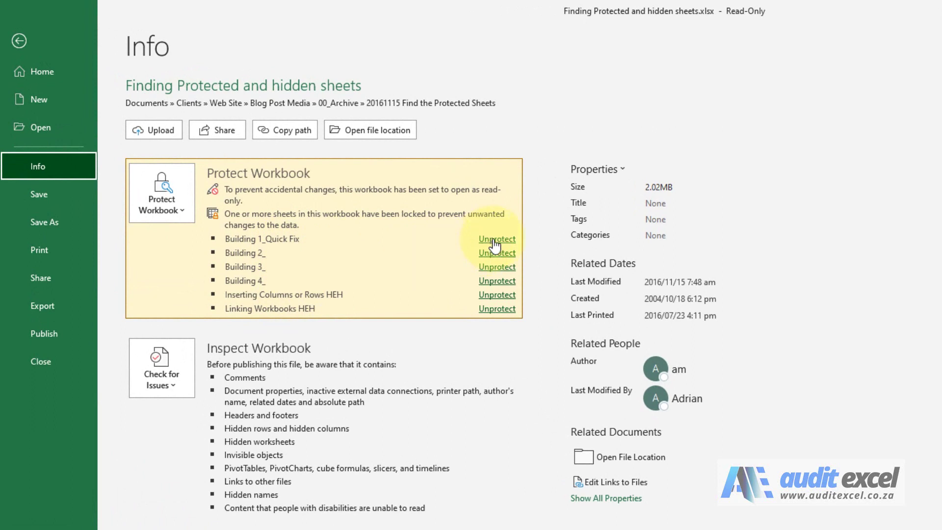
click(494, 244)
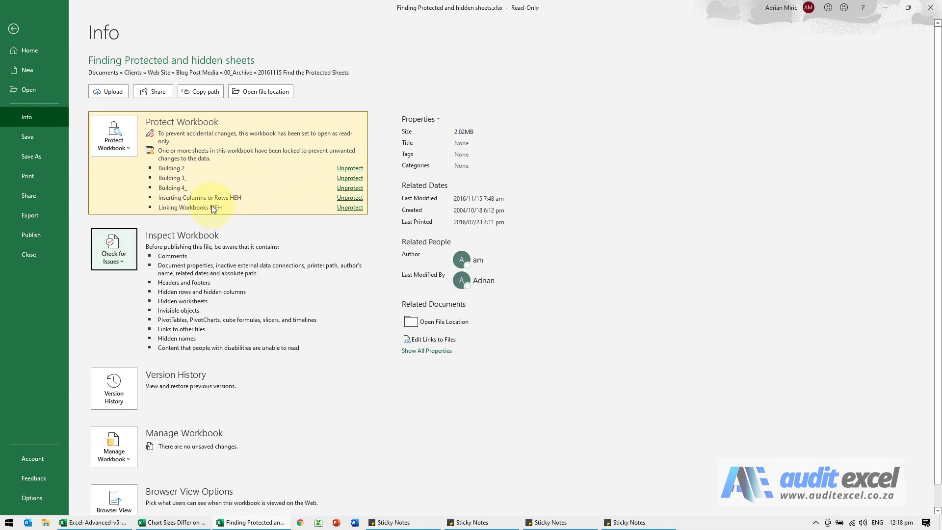
click(13, 28)
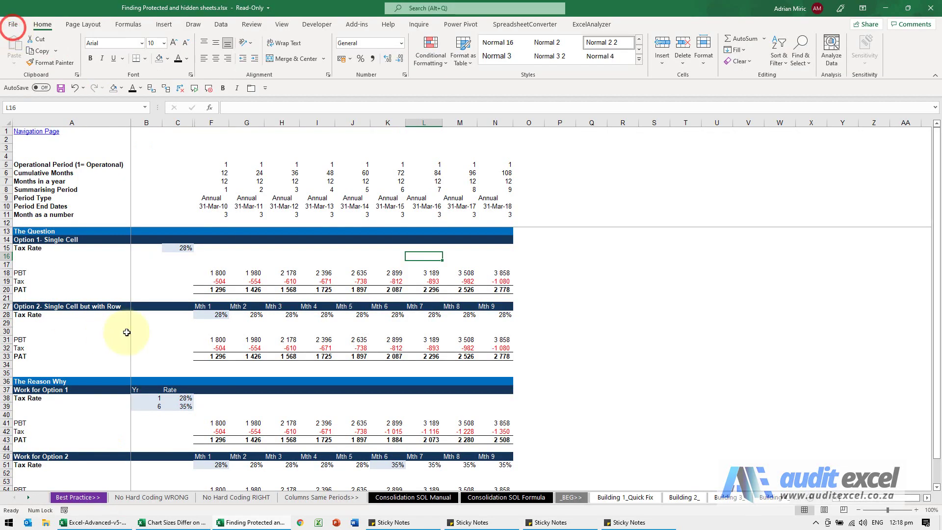
View hidden sheets via Unhide on No Hard Coding WRONG, cancel, then show Info's five protected sheets.
click(157, 497)
right_click(157, 498)
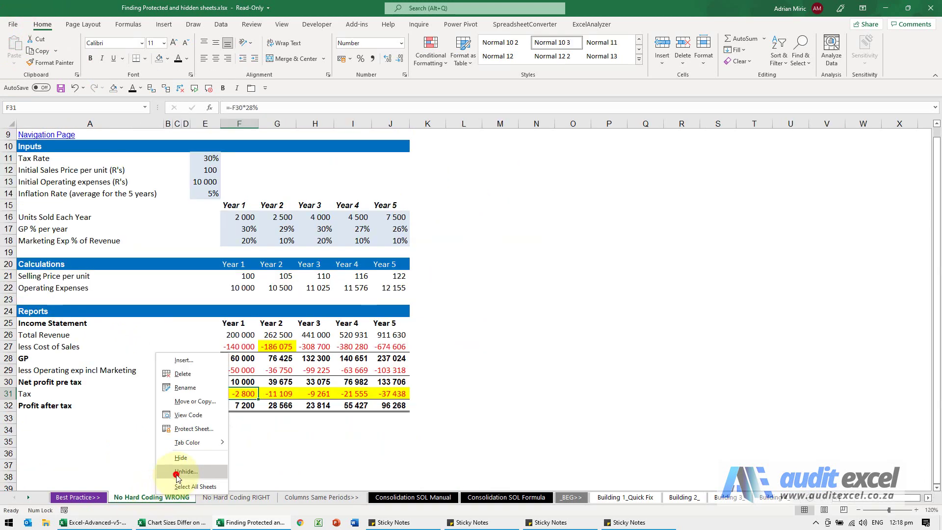
click(177, 478)
click(245, 457)
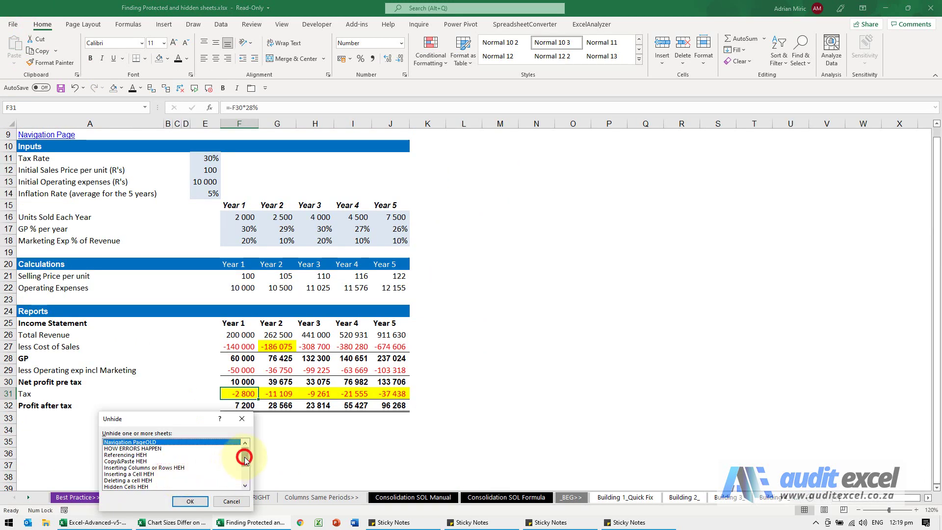
mouse_move(245, 460)
mouse_down()
mouse_move(245, 474)
mouse_move(249, 454)
mouse_up()
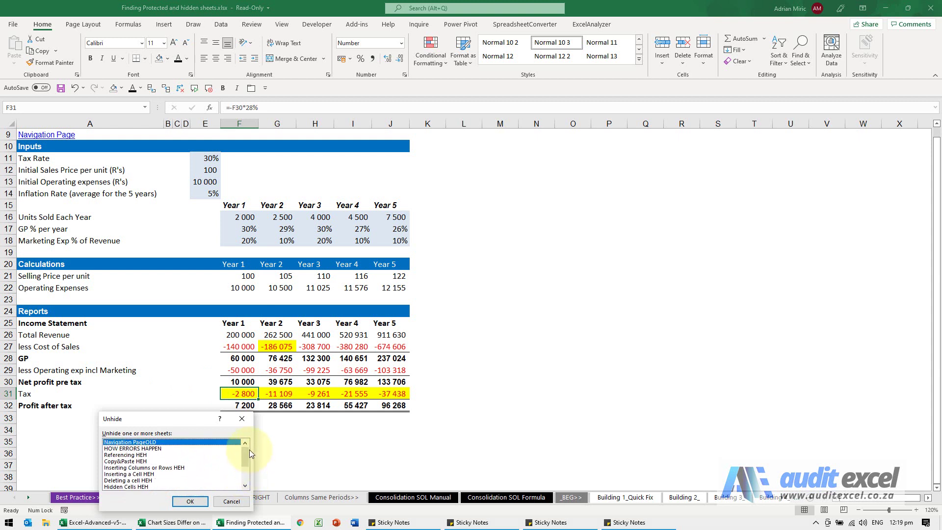
click(224, 503)
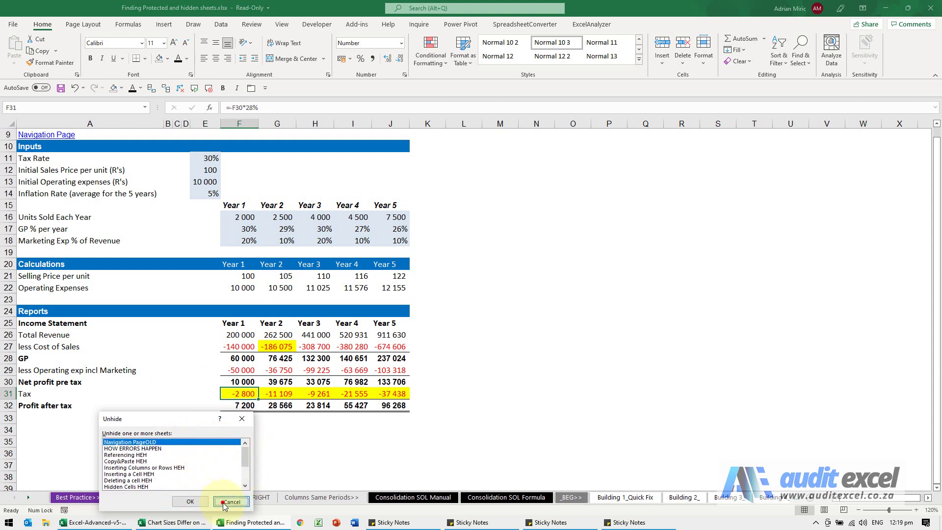
click(11, 28)
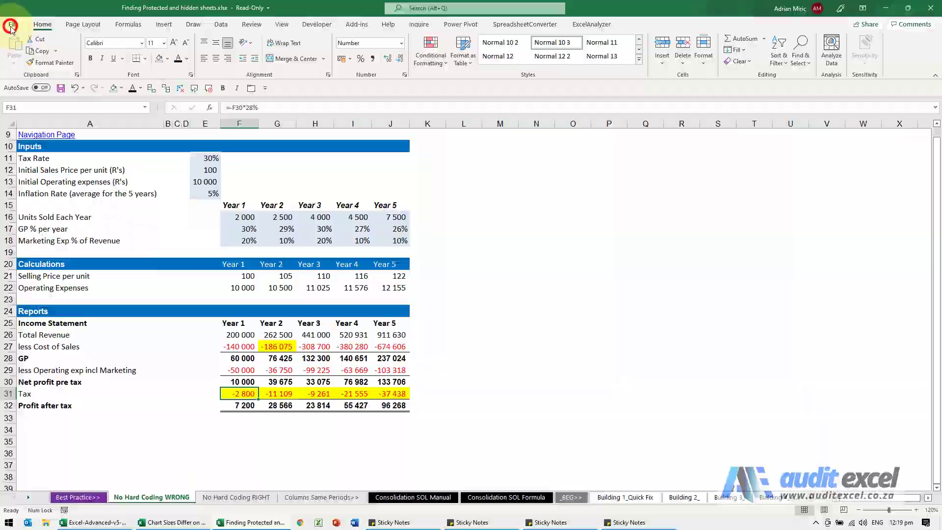
click(26, 114)
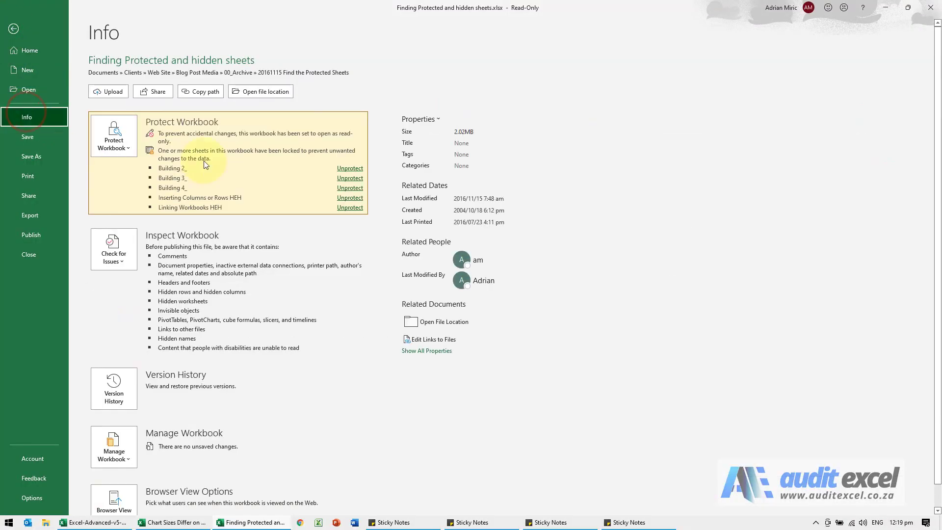